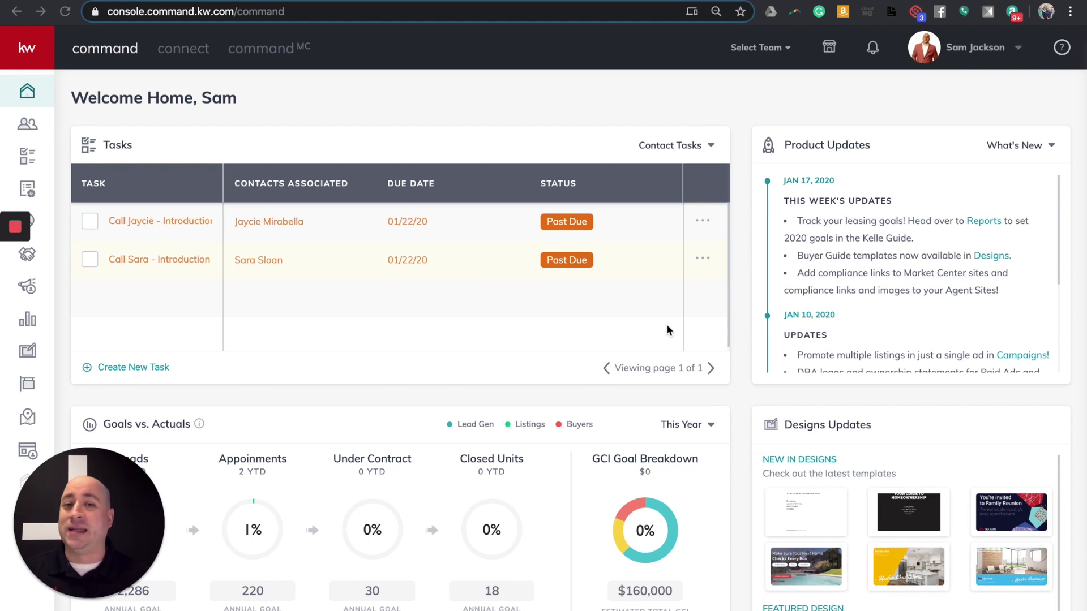
Begin a new Social design from the Designs area and continue to the template gallery.
click(27, 357)
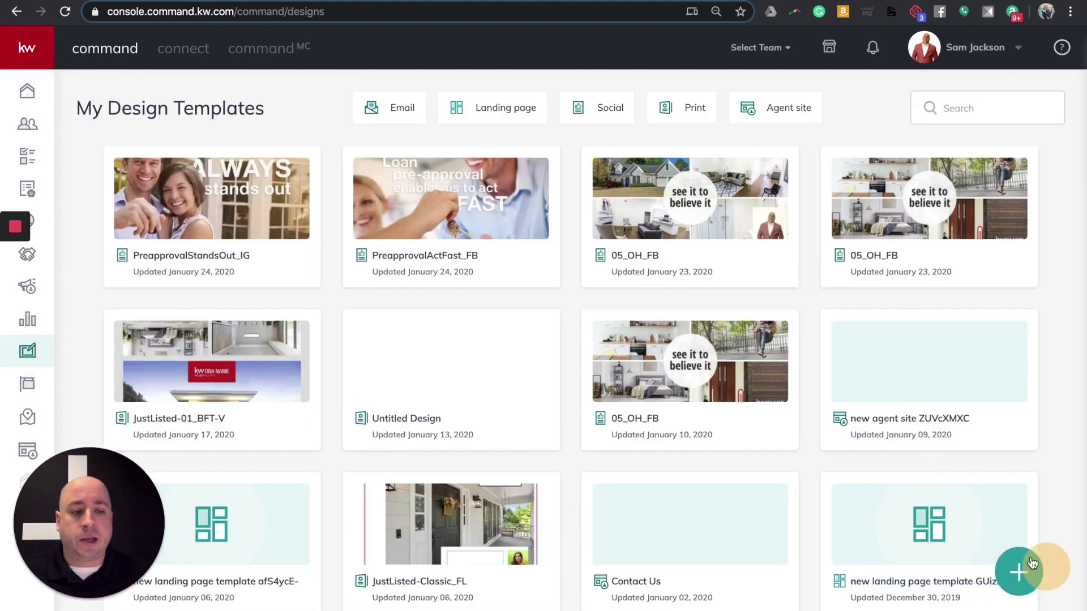
triple_click(1032, 590)
click(1021, 575)
click(531, 290)
click(740, 441)
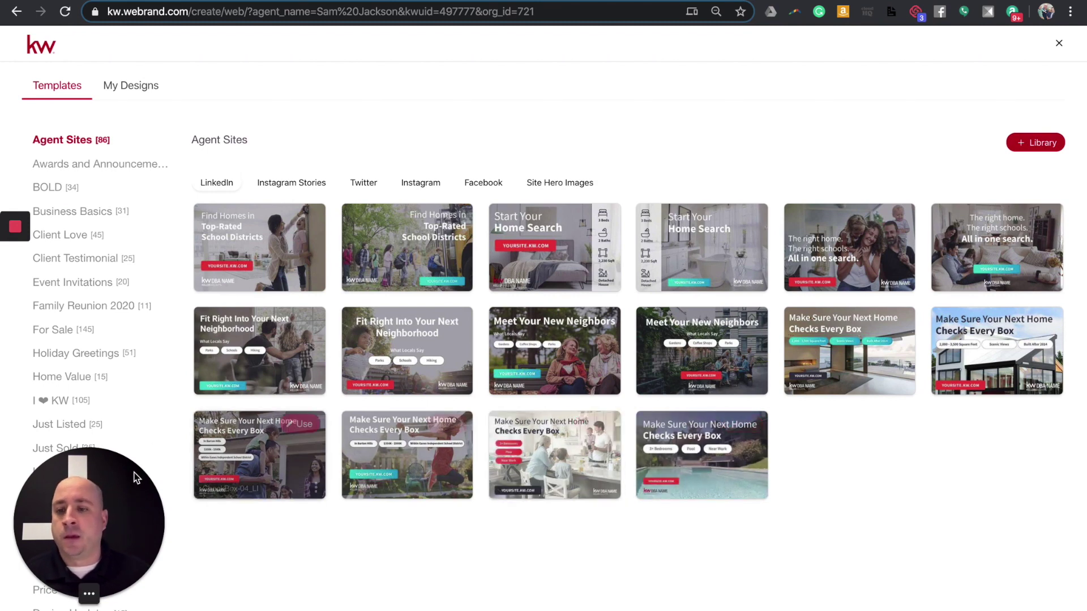
Show the Keller Mortgage template category with its Facebook-format templates.
drag(133, 478, 308, 510)
click(70, 473)
Load the loan pre-approval FAST Facebook template from Keller Mortgage into the editor.
click(332, 186)
click(81, 474)
click(332, 183)
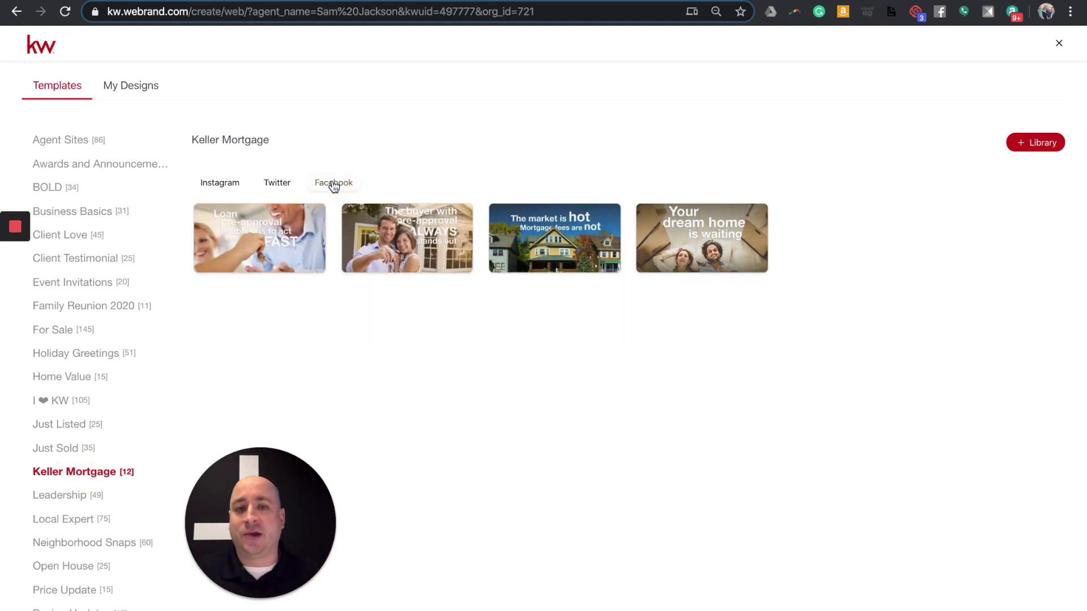
mouse_move(259, 238)
click(303, 218)
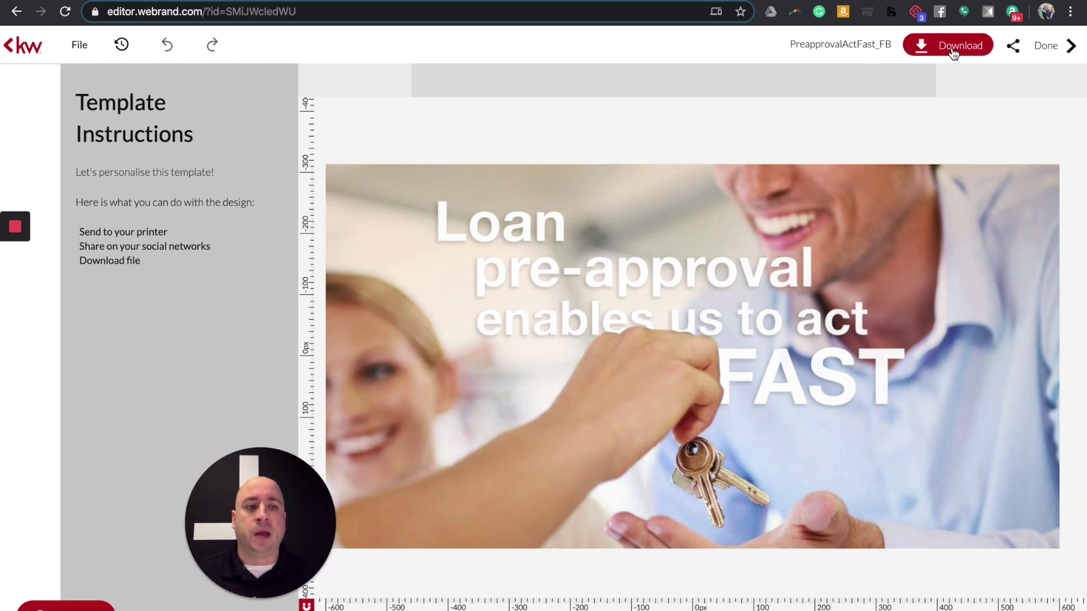
Download the FAST template as a PNG and return to the editor in the browser.
click(956, 51)
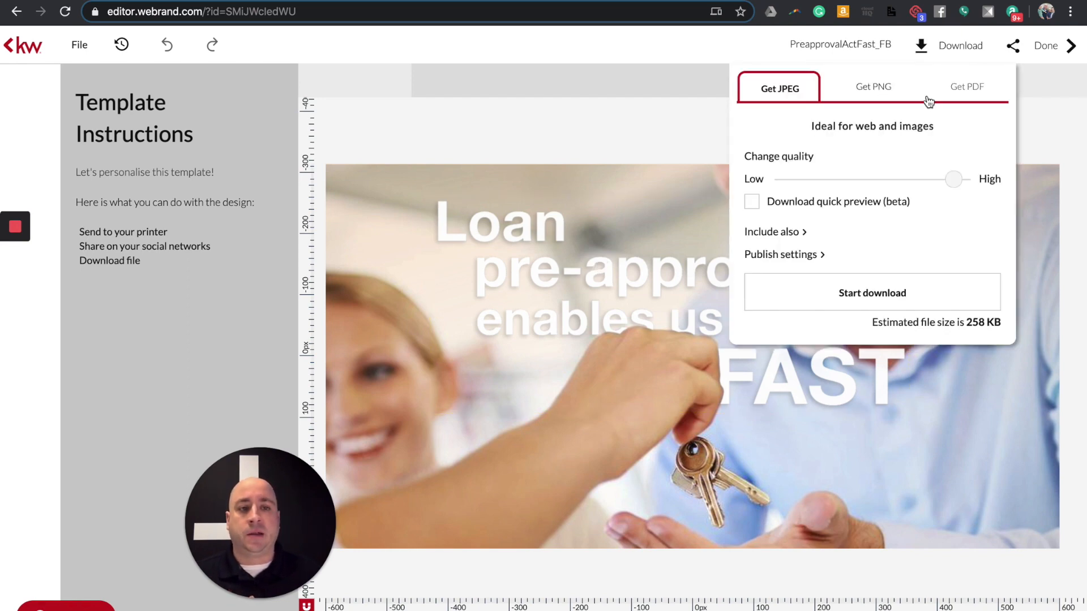
click(875, 88)
click(866, 264)
drag(292, 501, 30, 516)
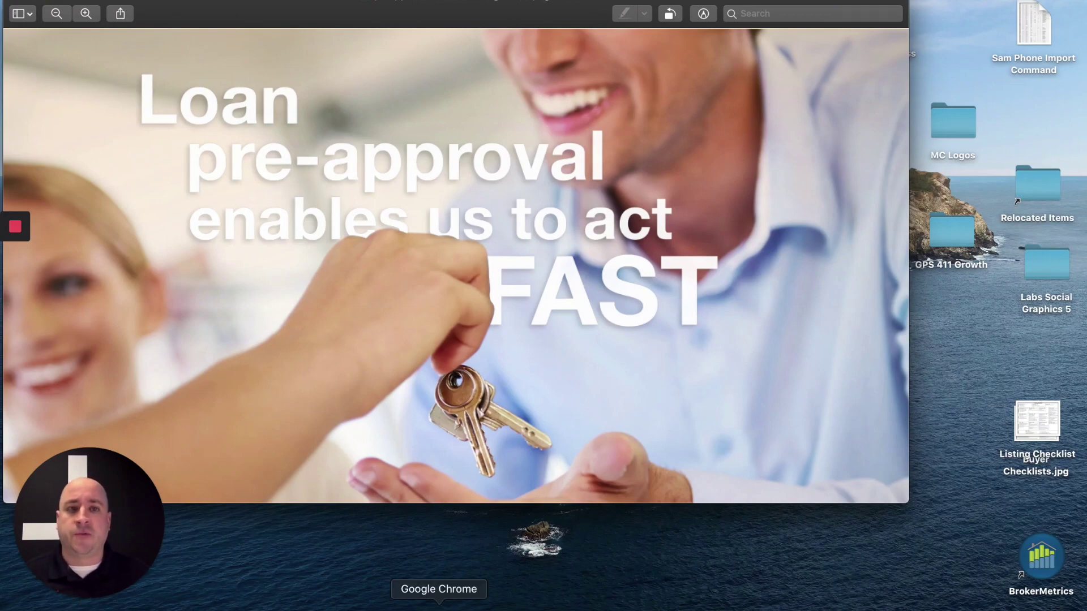
click(424, 606)
Return to the gallery and load the buyer-with-pre-approval ALWAYS Facebook template.
click(24, 49)
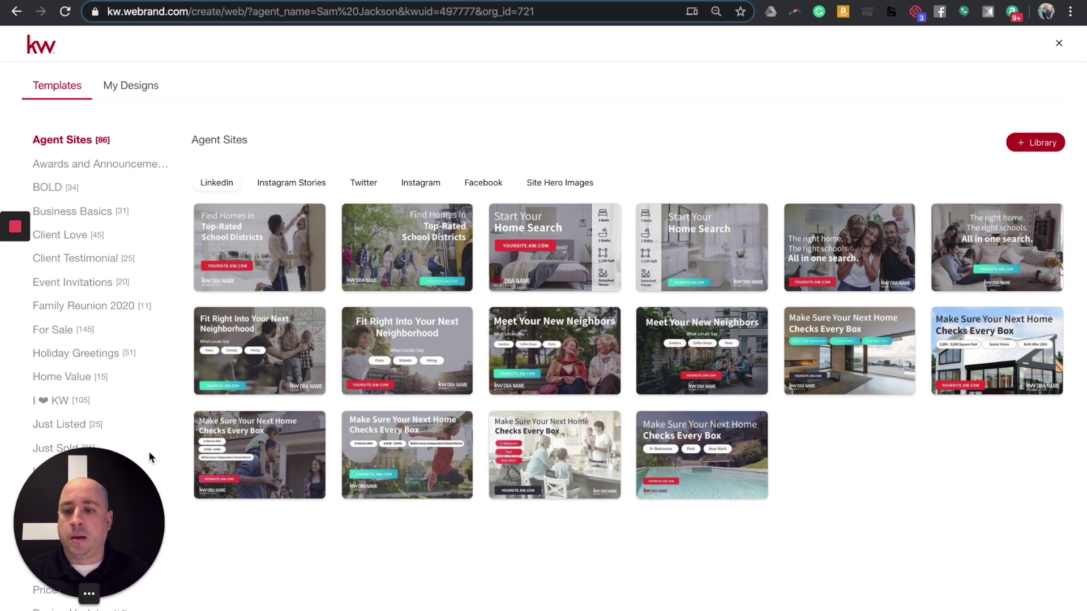
drag(111, 489, 221, 491)
click(62, 471)
click(334, 184)
click(442, 220)
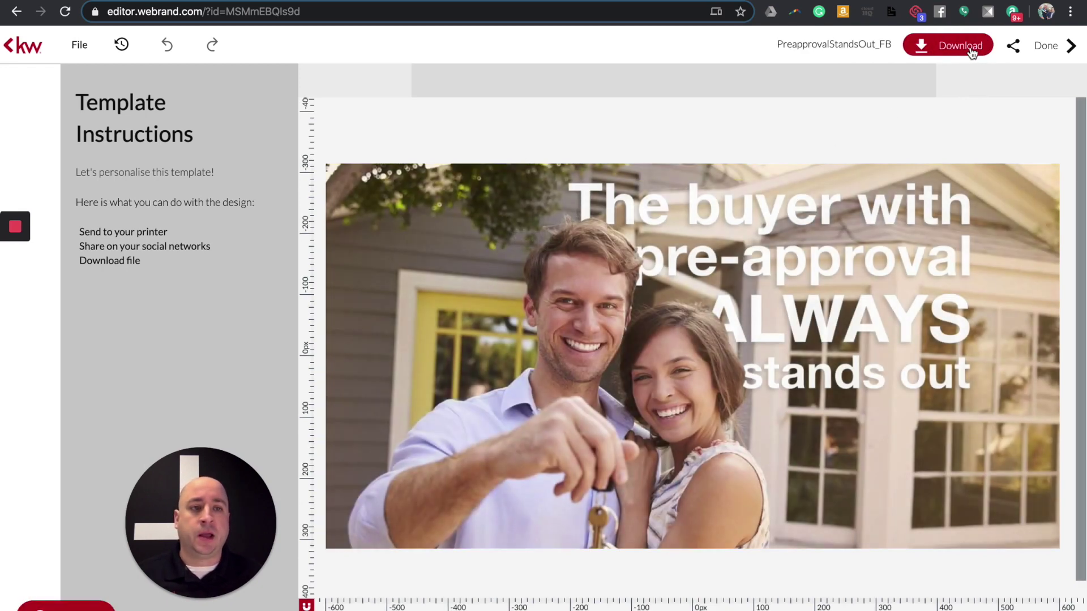
Download the pre-approval ALWAYS template as a PNG.
click(971, 50)
click(884, 90)
click(842, 266)
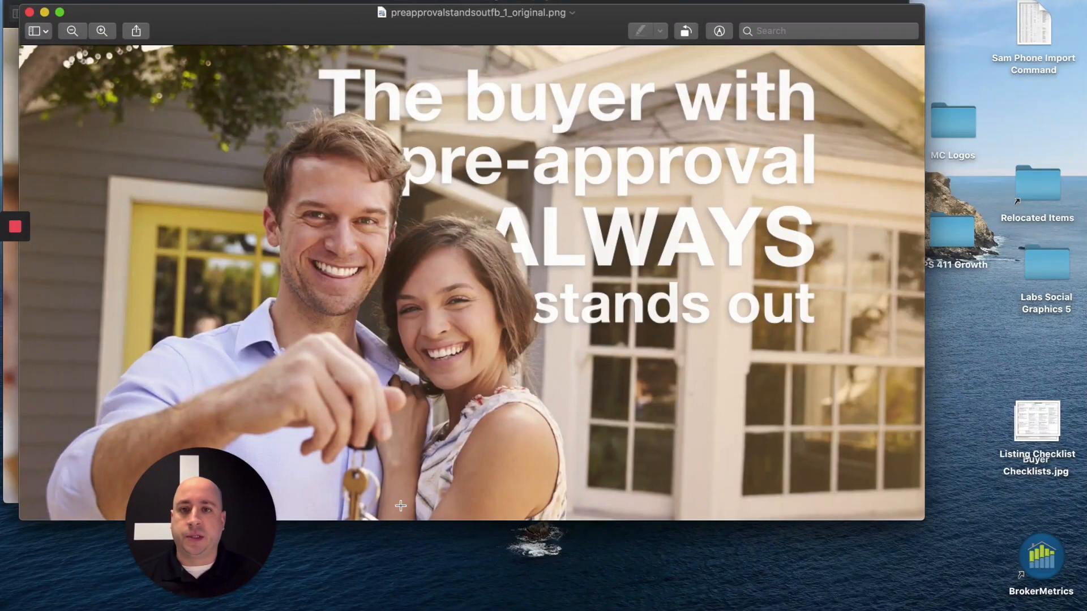
Return to the gallery and load the market-is-hot Keller Mortgage Facebook template.
click(438, 604)
click(19, 48)
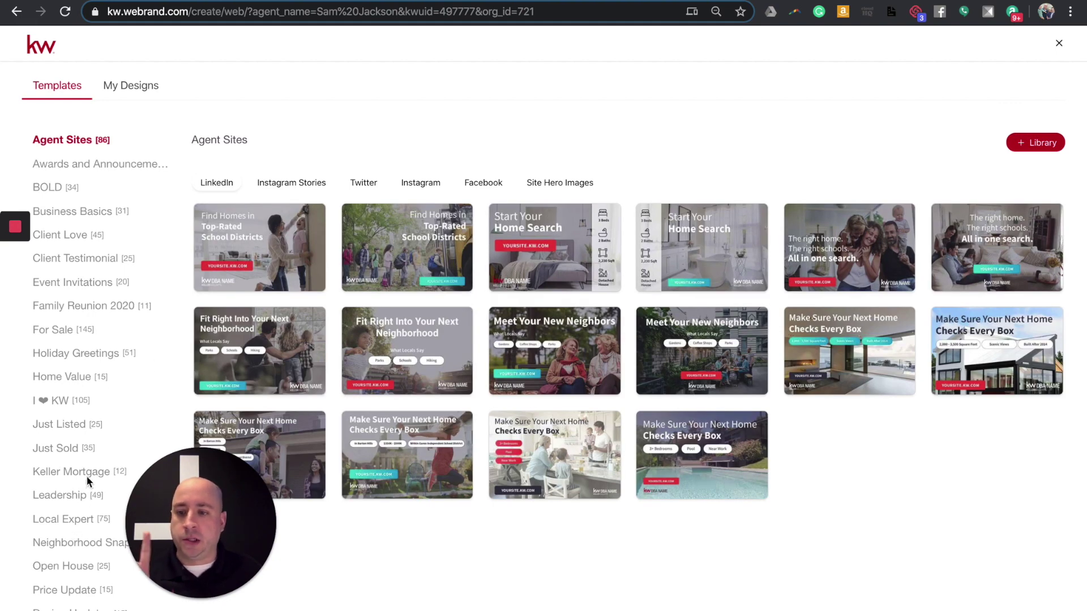
click(81, 472)
click(340, 183)
click(595, 218)
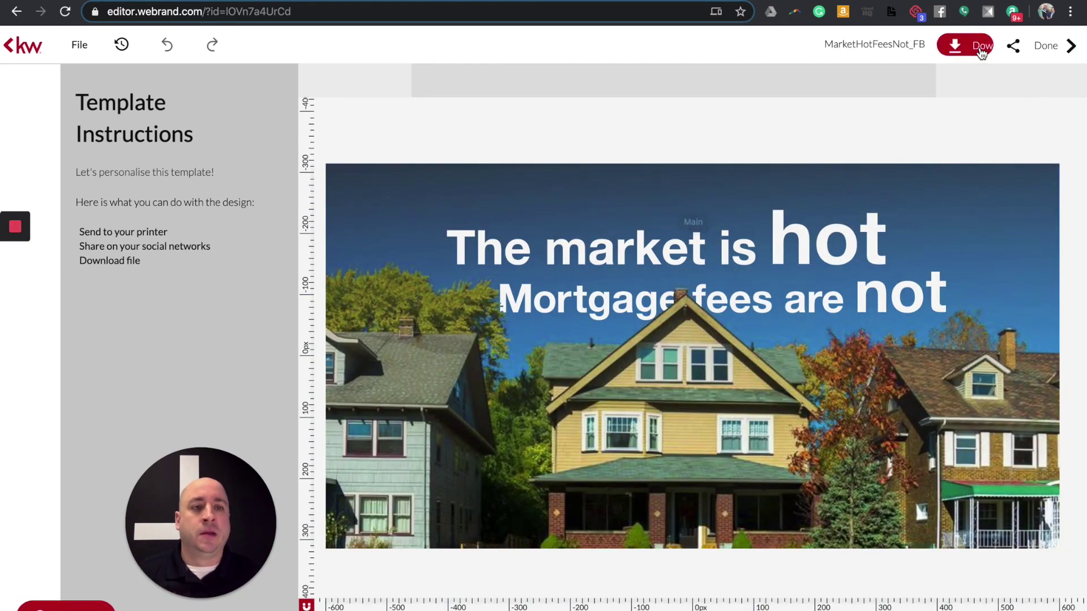
Download the market-is-hot template as a PNG and go back to the gallery.
click(968, 45)
click(874, 87)
click(882, 266)
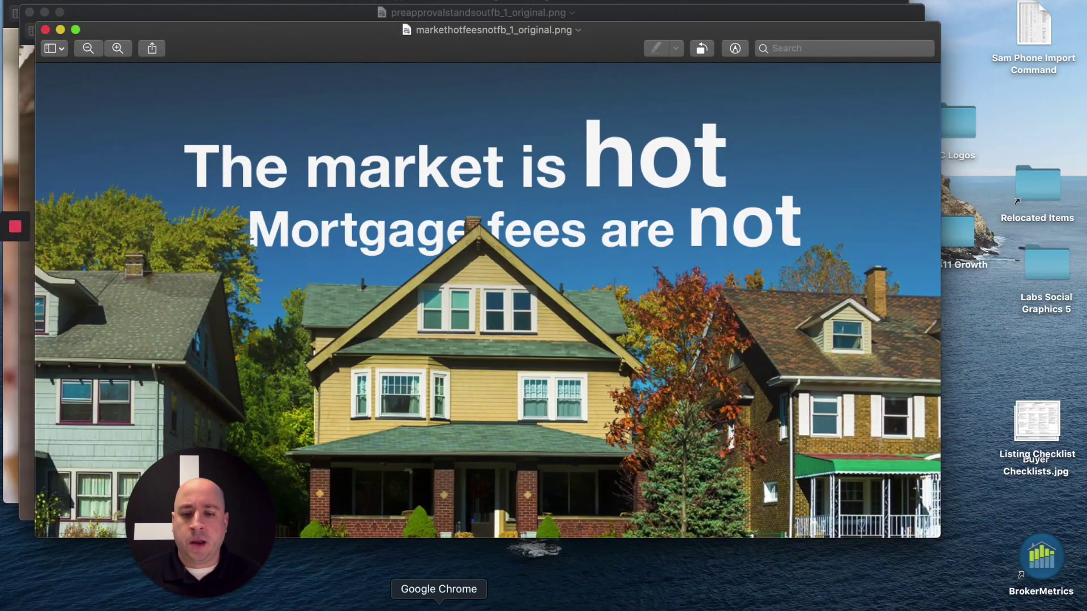
click(449, 605)
click(17, 47)
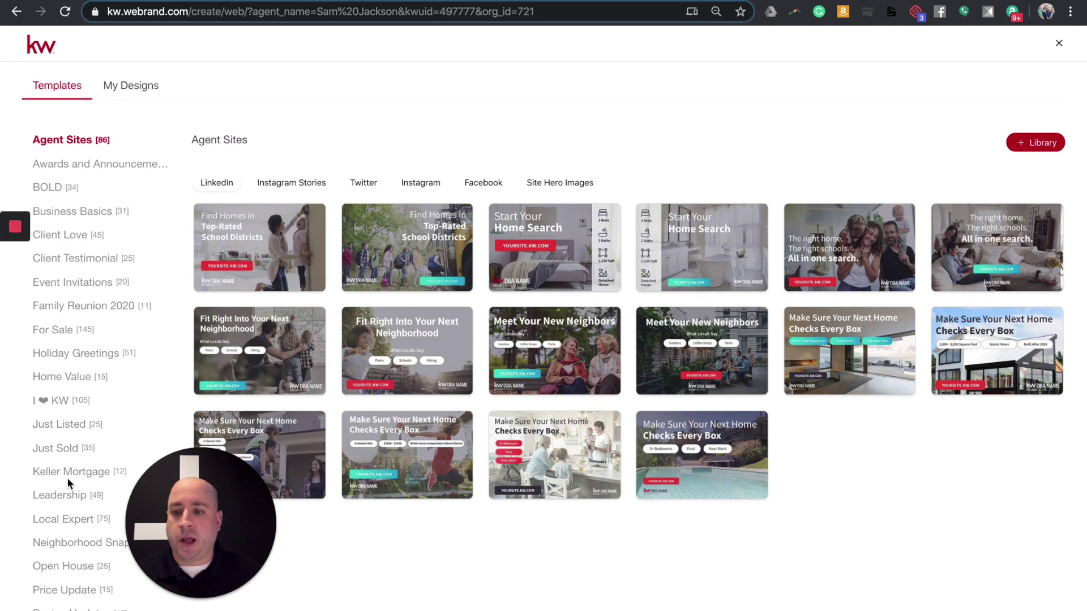
Load the 'Your dream home is waiting' Keller Mortgage Facebook template.
click(61, 474)
click(333, 185)
click(749, 217)
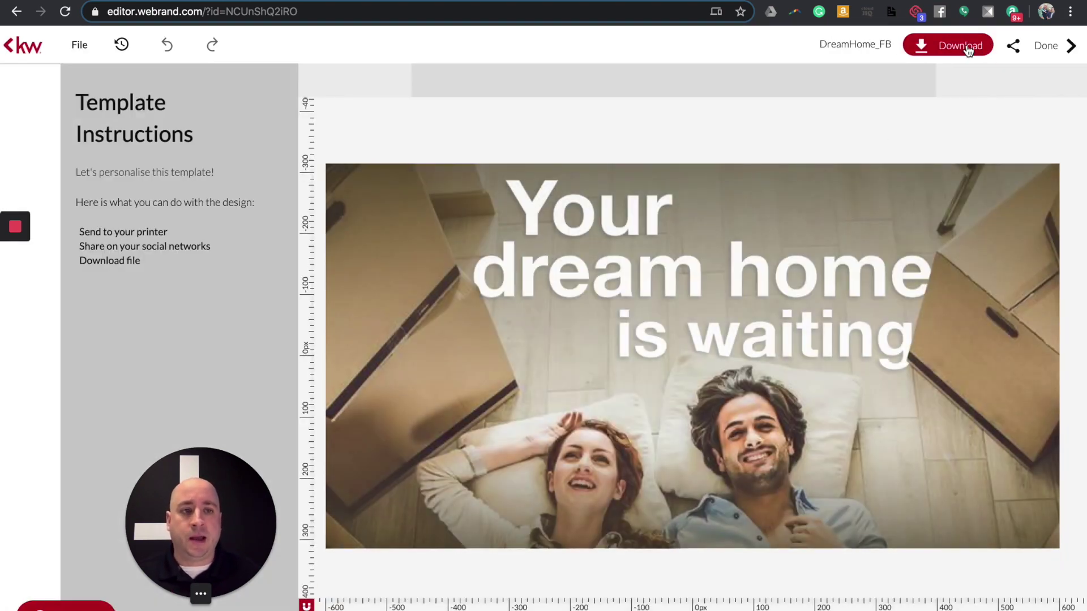
Download the dream home template as a PNG and leave the design editor.
click(973, 46)
click(870, 98)
click(845, 260)
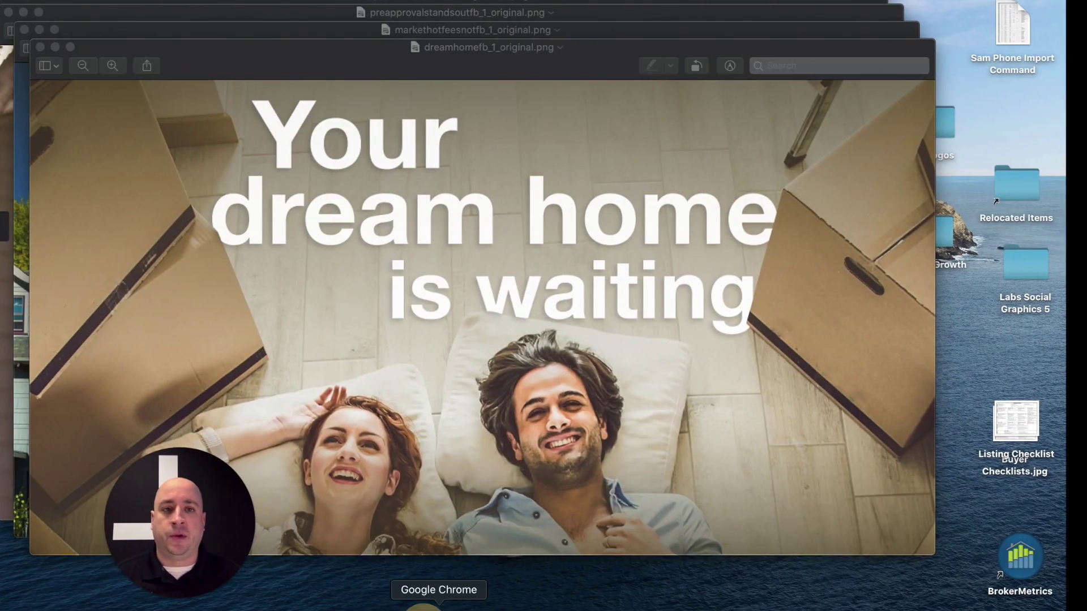
click(438, 605)
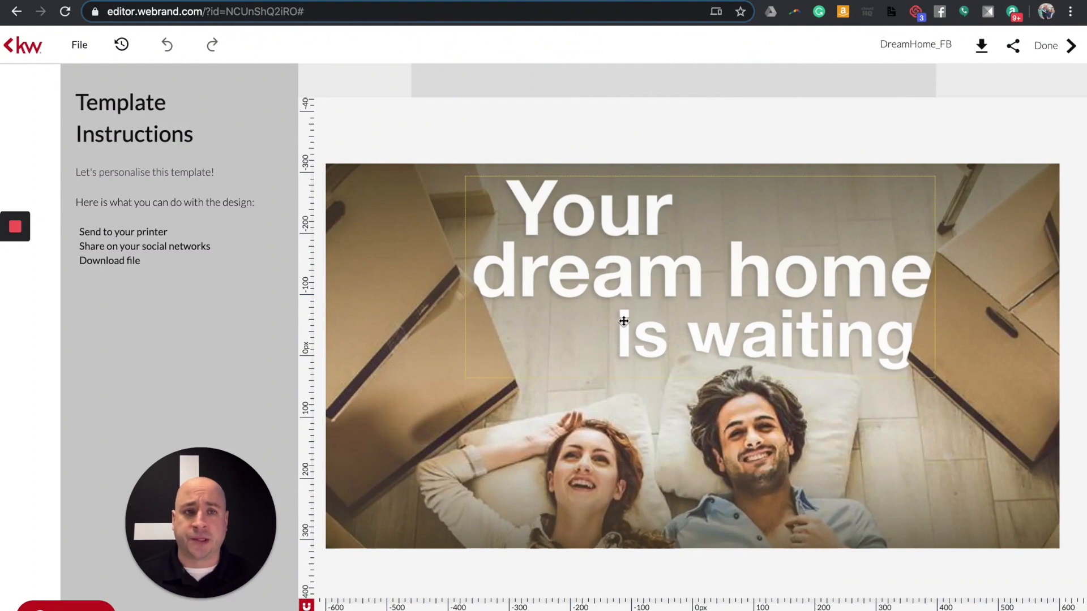
click(1058, 45)
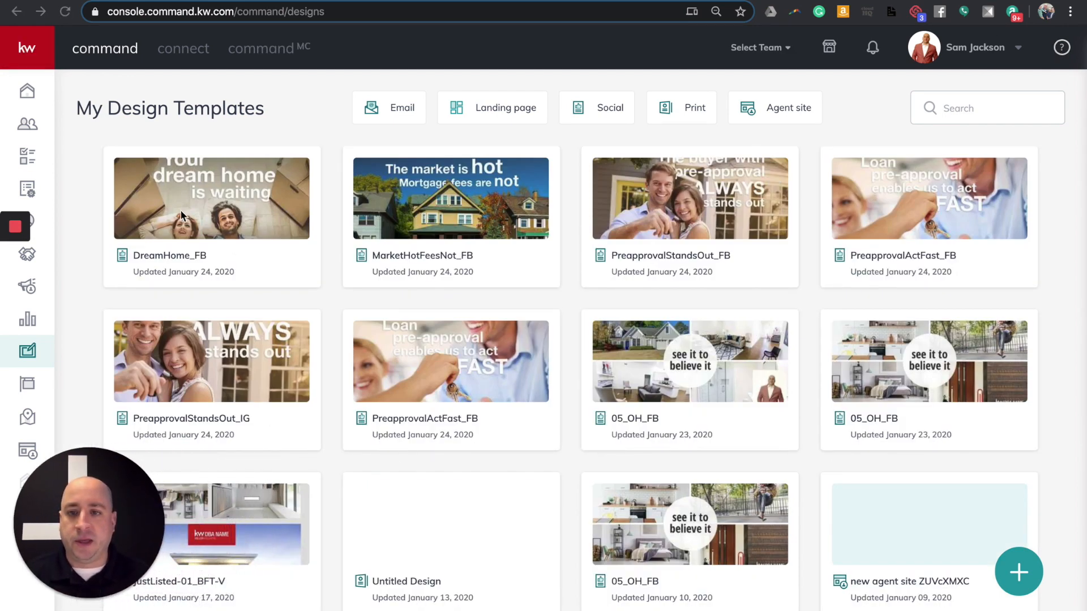
Start a new paid Social Ad campaign from the Campaigns page.
click(38, 291)
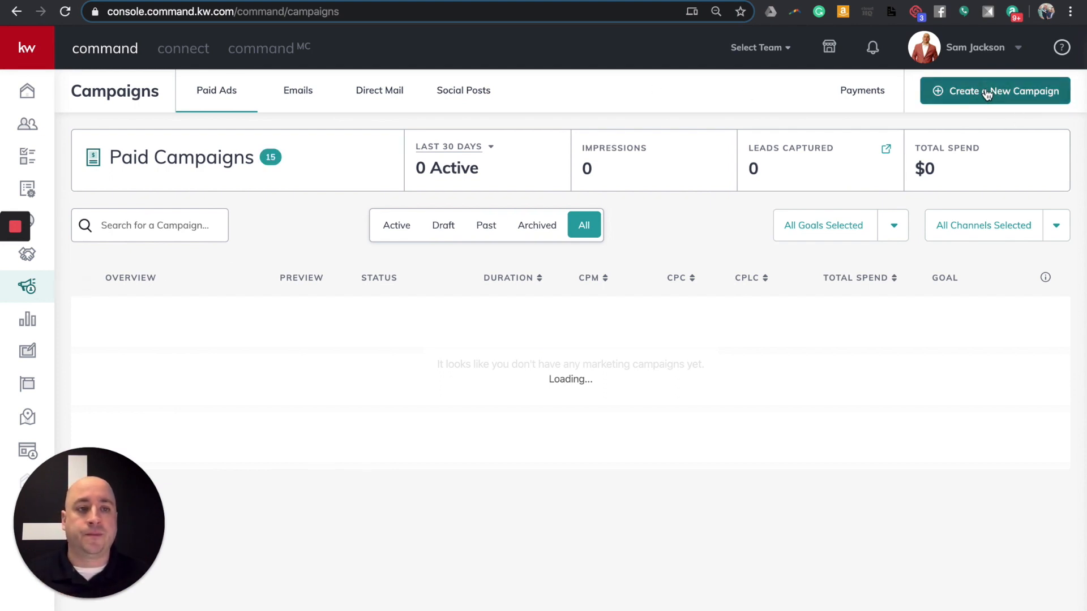
click(988, 92)
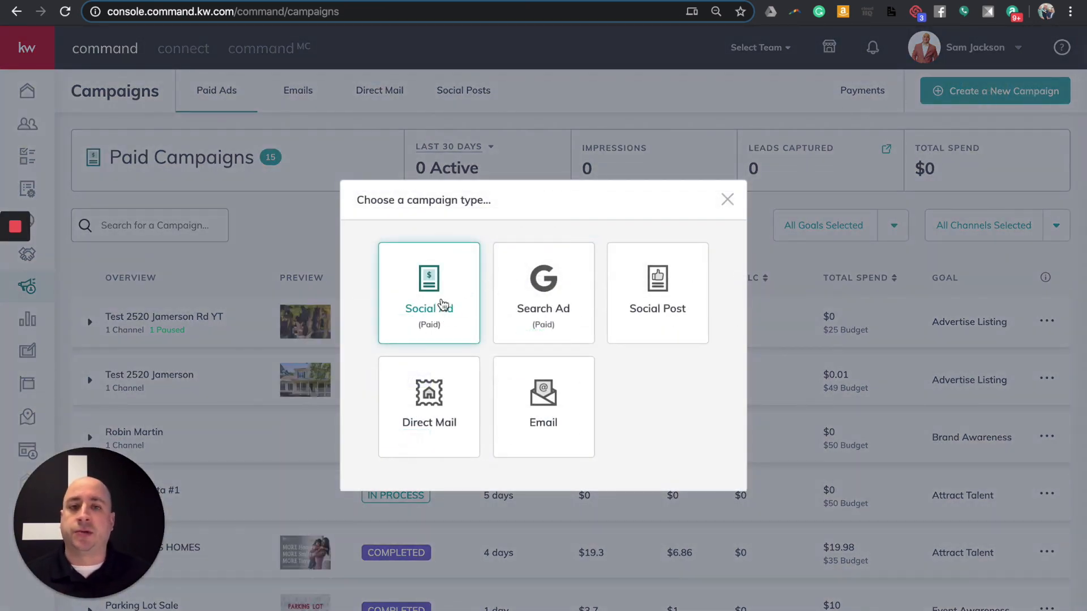
click(440, 306)
text(Kelle)
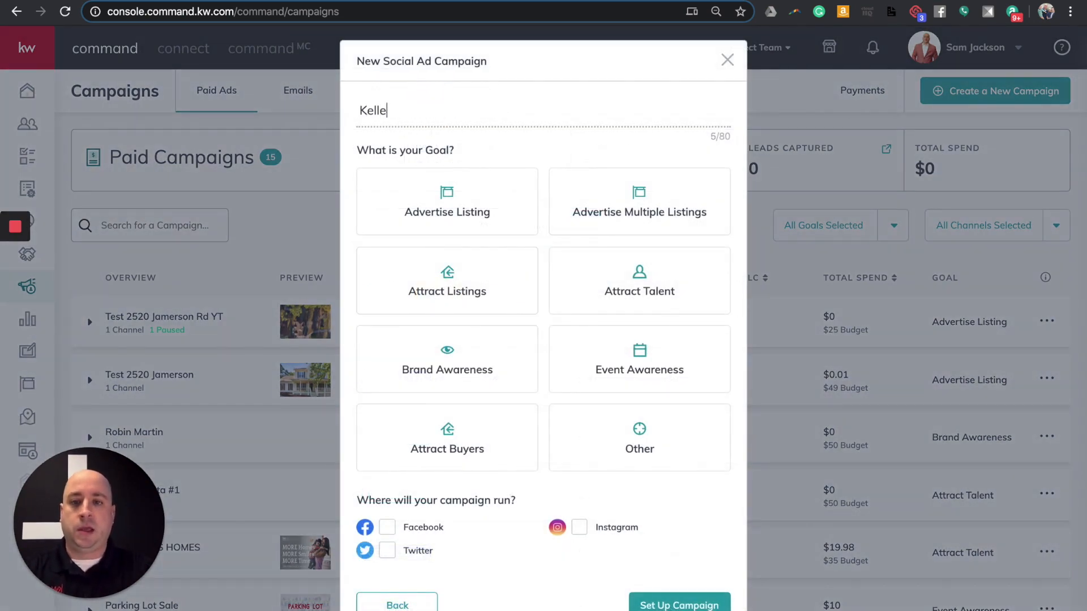
text(r Mortgage Test)
Set the goal to Attract Buyers, run it on Facebook, and continue to customizing.
click(476, 435)
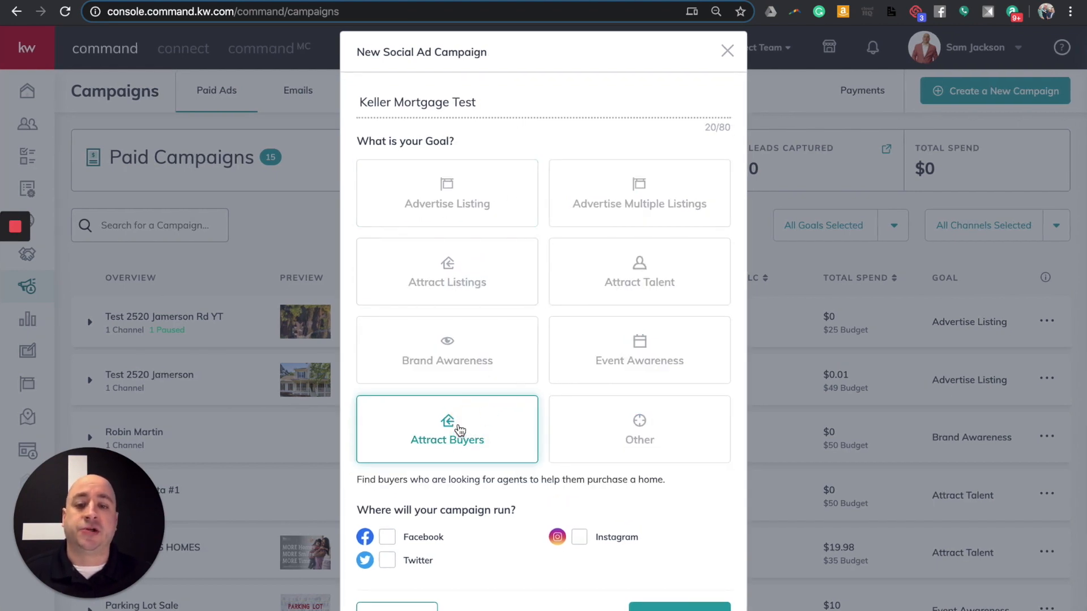
click(389, 538)
click(663, 607)
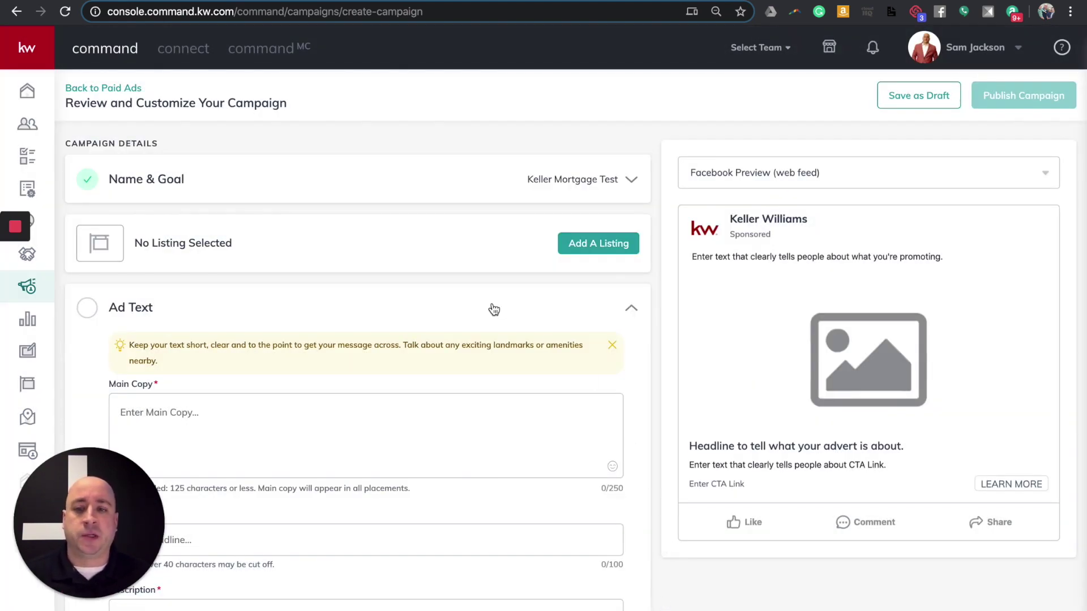
scroll(493, 309, down, 1)
scroll(364, 304, down, 1)
Insert a house emoji at the start of the ad's Main Copy via the emoji search.
click(271, 316)
click(617, 371)
click(460, 212)
text(House)
click(454, 251)
click(187, 315)
text(🏡T)
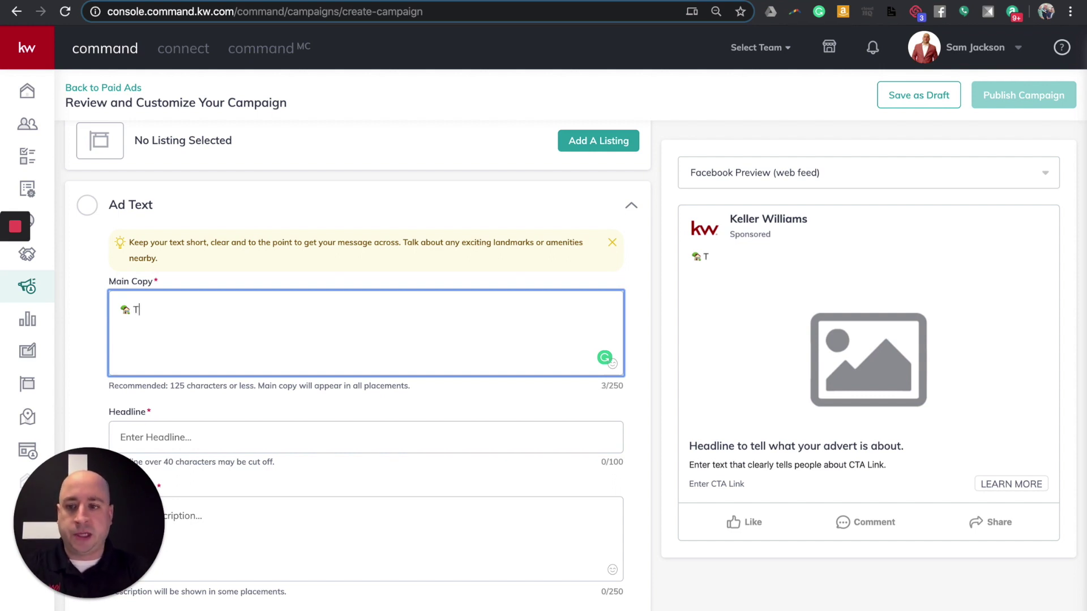
text(he Keller Mortg)
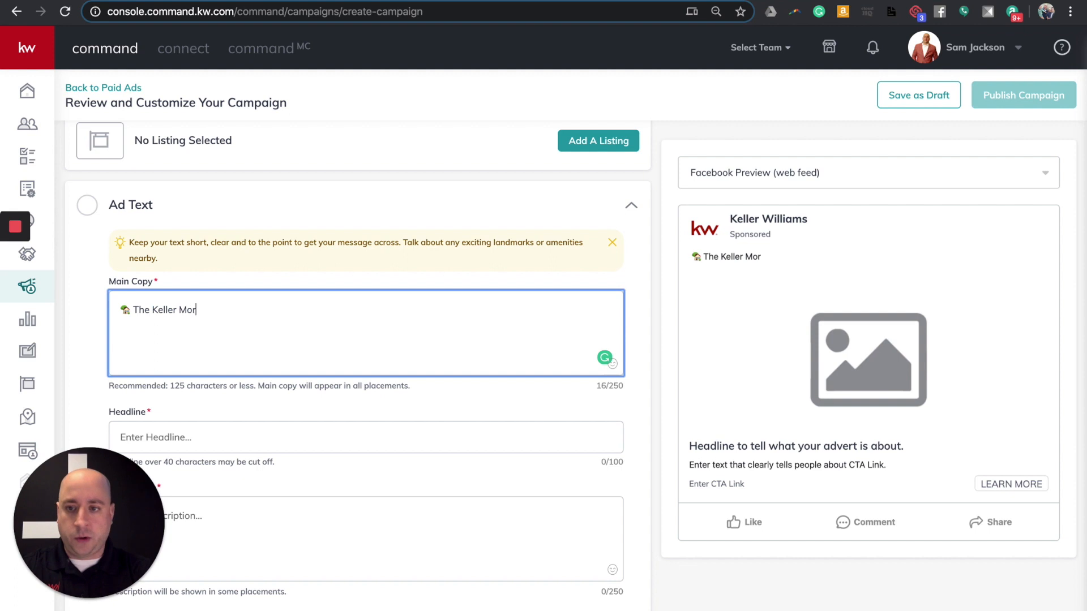
text(age ZeroPLus loan has ZERO)
text(lender & orginati)
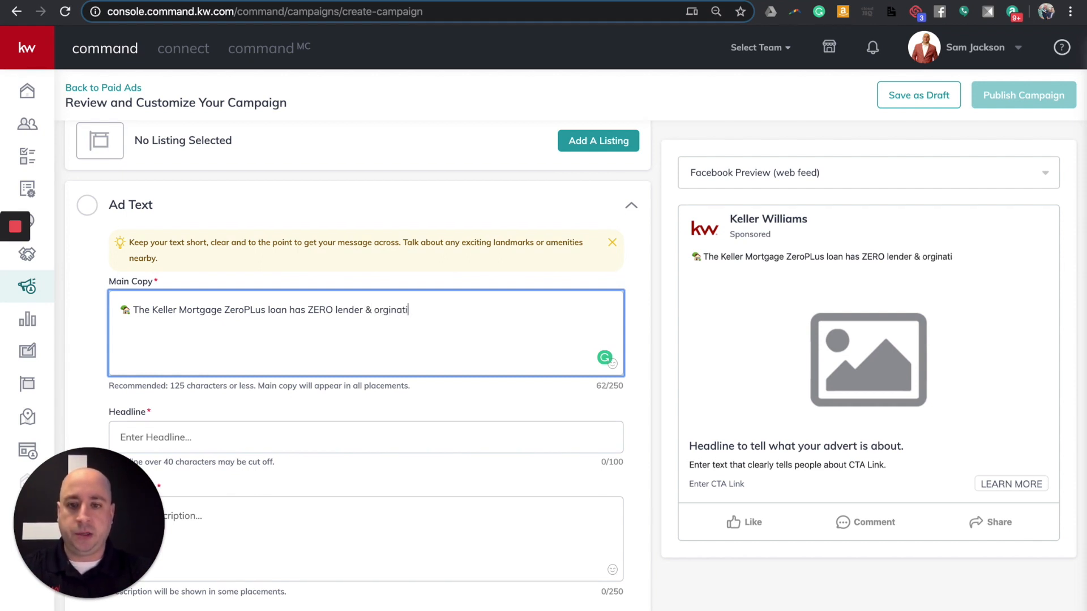
text(on fees PLUA)
Correct 'origination' via spelling suggestions and finish the main copy sentence.
right_click(395, 312)
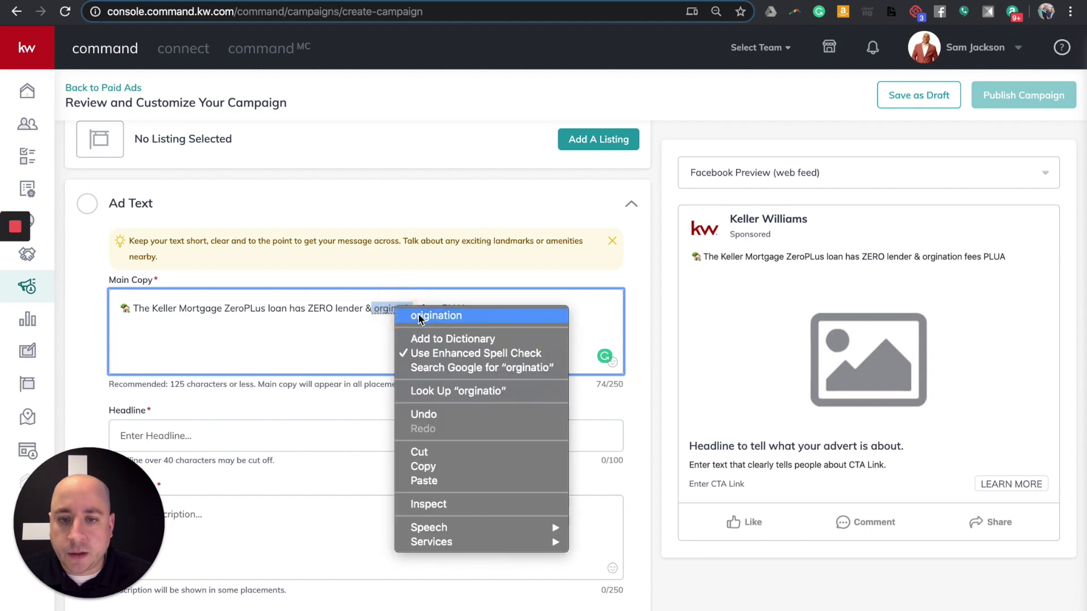
click(421, 314)
key(BackSpace)
click(371, 309)
click(425, 306)
key(BackSpace)
click(484, 310)
text($1,00 0)
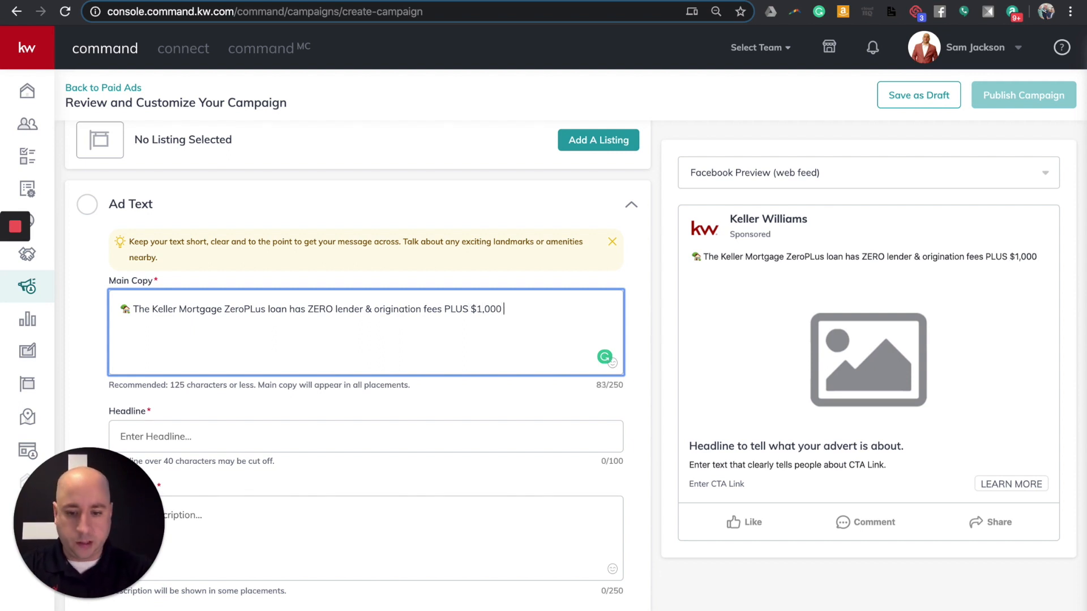
text(towards)
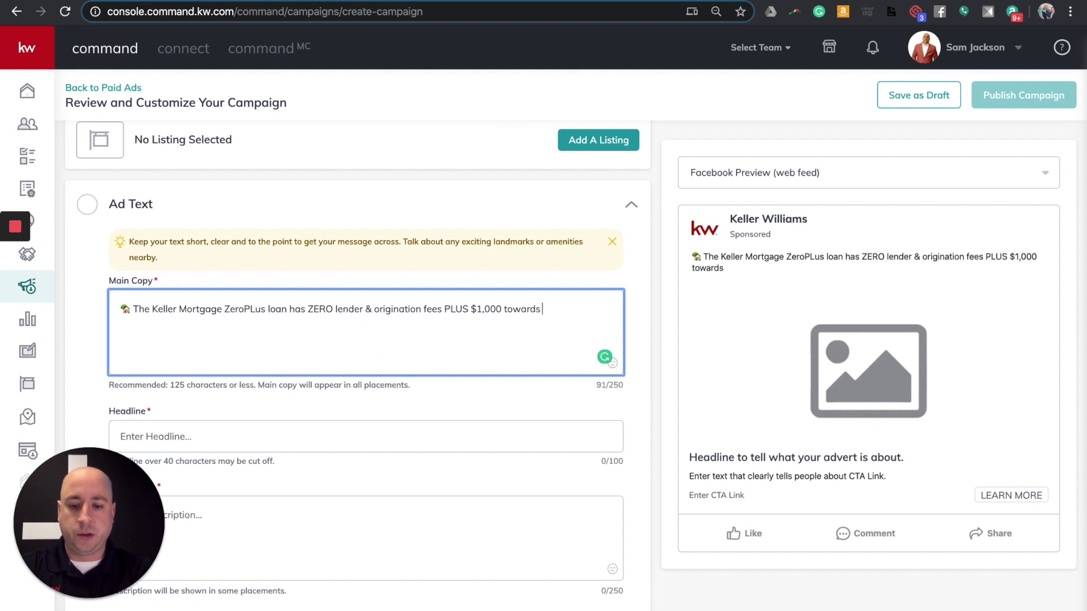
text(3rd pa)
text(y costs on loans over $150,)
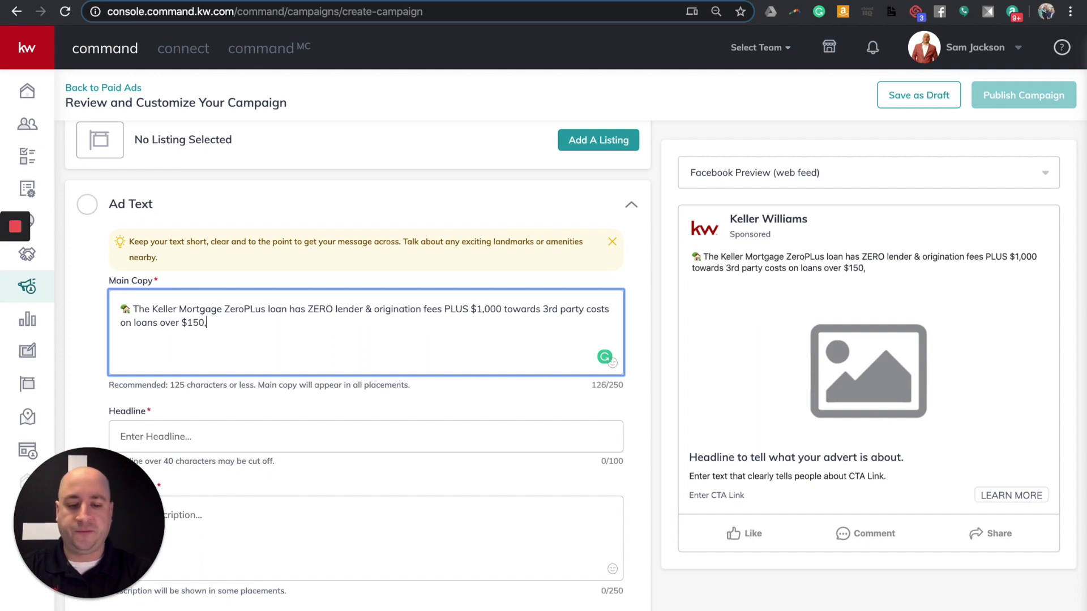
text(000.)
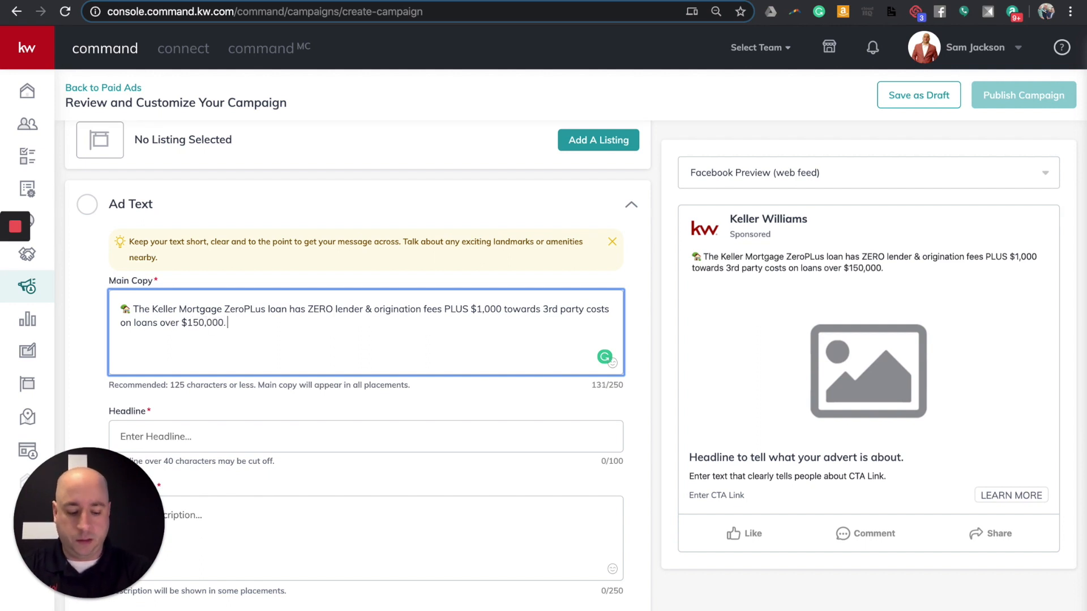
text(See )
text(you qualify below and savesomecash)
click(614, 367)
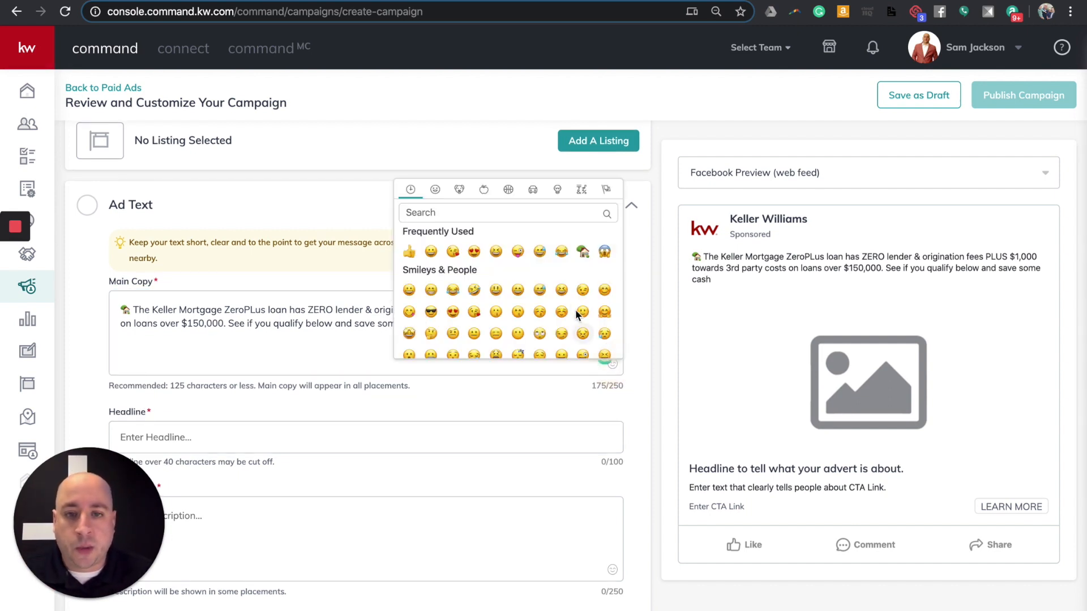
Add three pointing-down hand emojis to the end of the main copy.
click(450, 214)
text(down)
click(452, 251)
double_click(431, 326)
key(ctrl+c)
key(Right)
key(ctrl+v)
key(ctrl+v)
Append a house emoji after the pointing-down emojis in the main copy.
click(488, 321)
click(596, 358)
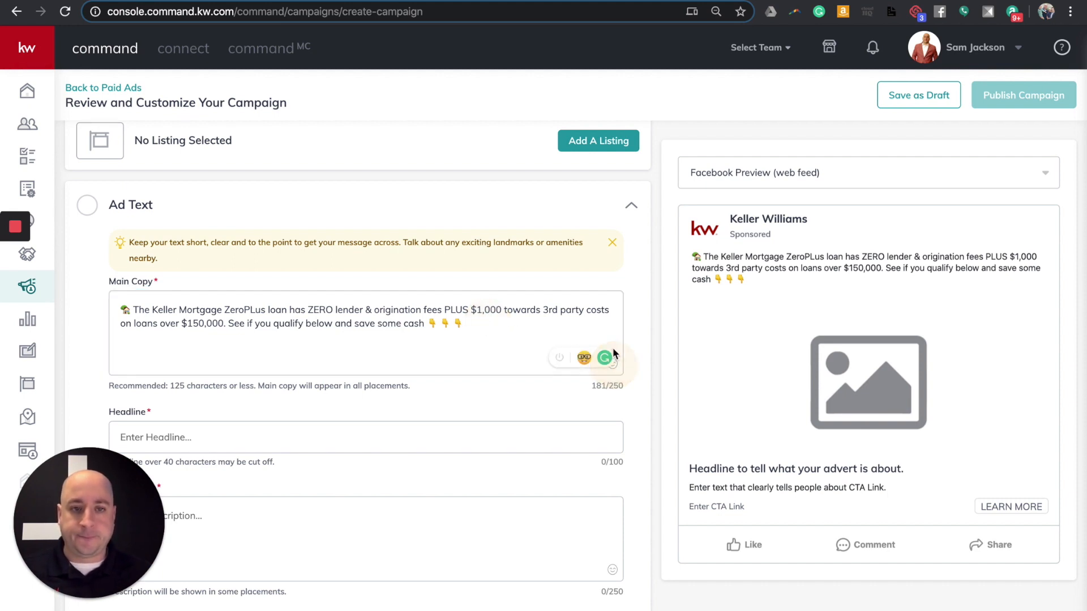
click(613, 364)
click(604, 252)
scroll(459, 340, down, 1)
Write the headline 'Get $1,000 Back at Closing...REALLY!'.
click(397, 404)
scroll(344, 401, down, 1)
text(Get$10,)
key(BackSpace)
key(BackSpace)
text(000Back)
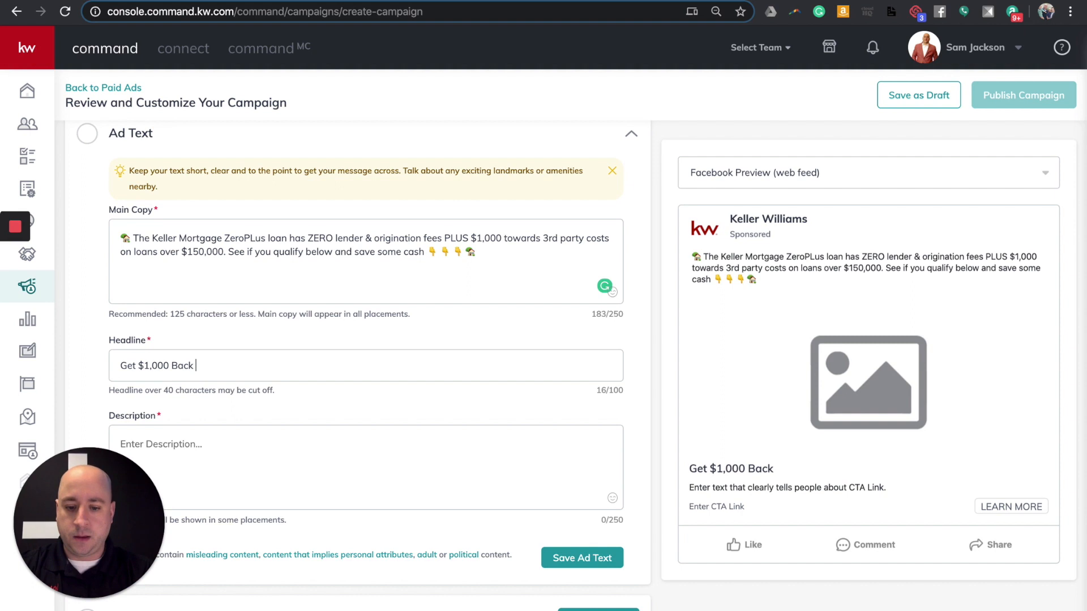
text(at Closing... REA)
text(LY!)
scroll(367, 365, down, 2)
Enter the description "Find out more about ZeroPlus" with correct capitalisation and save the ad text.
click(320, 365)
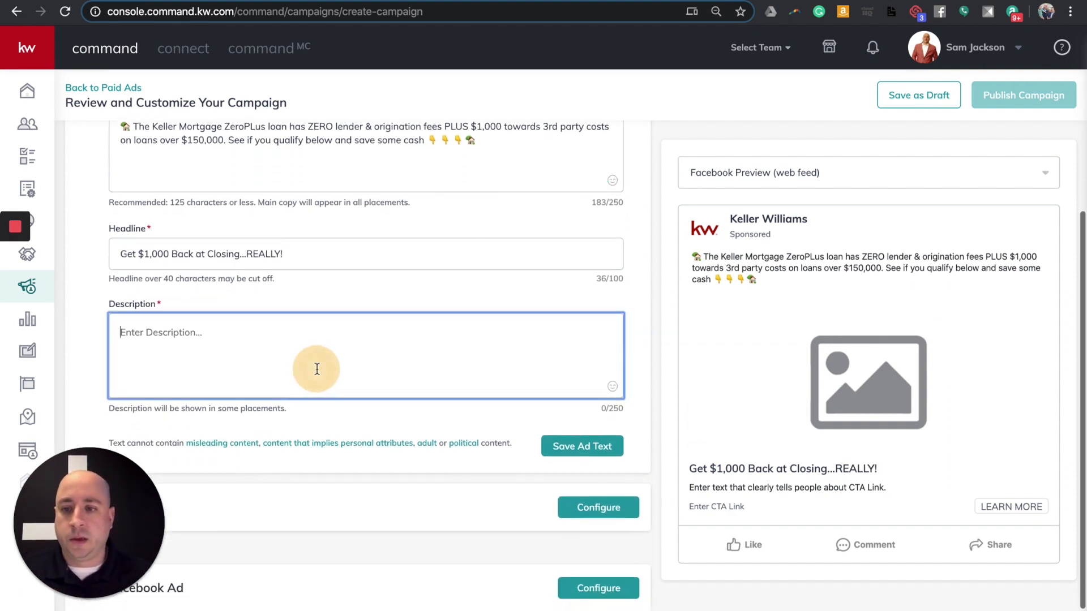
text(Find out more about ZeroPLus)
key(Left)
key(Left)
key(BackSpace)
text(l)
click(583, 392)
Upload the dream home image from the computer into the ad media.
click(592, 371)
scroll(478, 343, down, 2)
click(195, 295)
click(448, 276)
click(533, 315)
click(466, 91)
click(443, 38)
key(Down)
key(Down)
key(Down)
key(Up)
key(Up)
key(Up)
click(445, 40)
double_click(446, 41)
Crop the dream home image and save it as the first ad image.
click(709, 538)
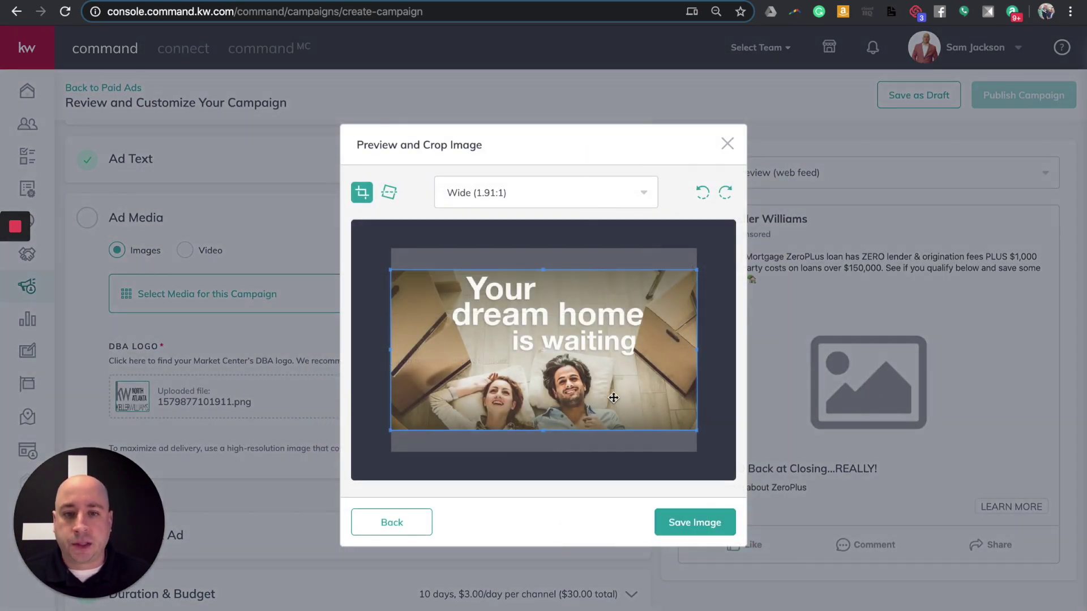
click(614, 400)
click(694, 522)
Upload, crop and save the market-is-hot image as the second ad image.
click(224, 300)
click(451, 284)
click(509, 323)
click(431, 53)
click(809, 569)
click(698, 544)
click(697, 540)
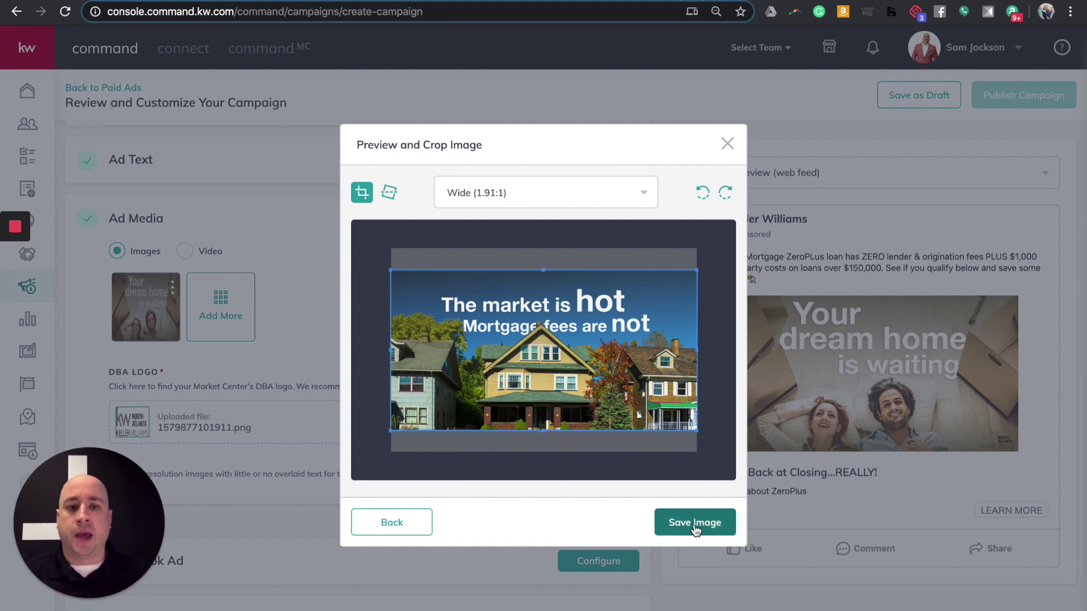
click(697, 523)
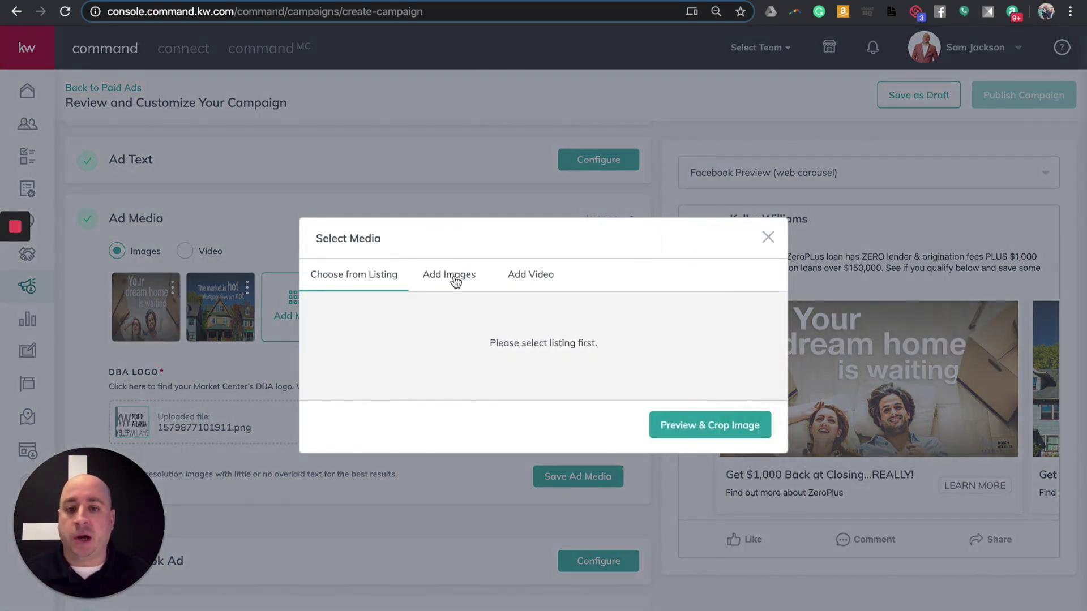
Upload, crop and save a pre-approval image as the third ad image.
click(451, 275)
click(535, 314)
click(450, 66)
click(818, 569)
click(707, 536)
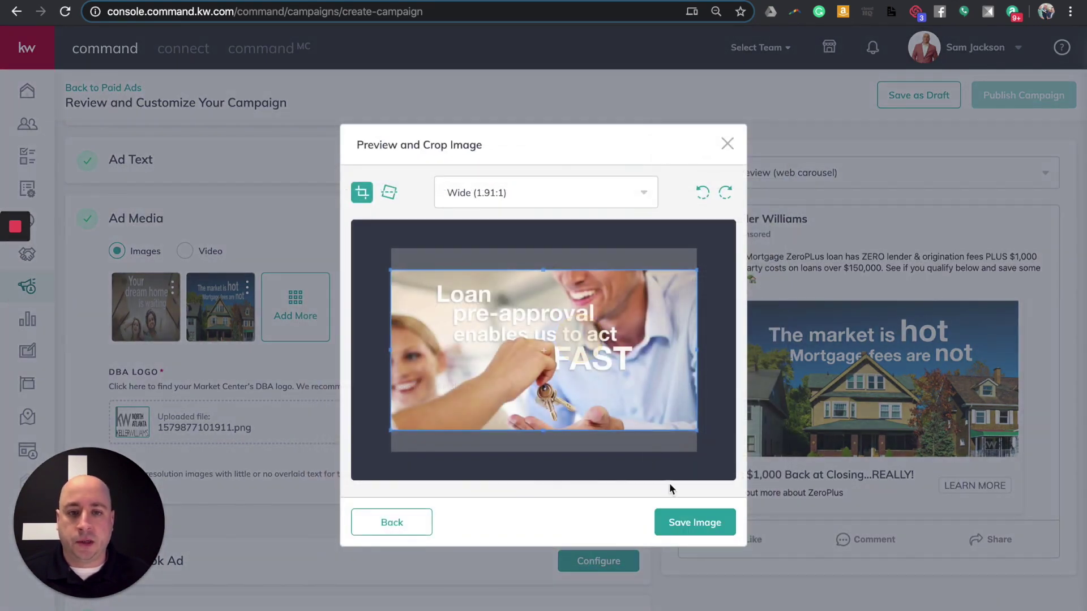
click(695, 522)
Add another pre-approval image as the fourth ad image and save the ad media.
click(370, 314)
click(687, 425)
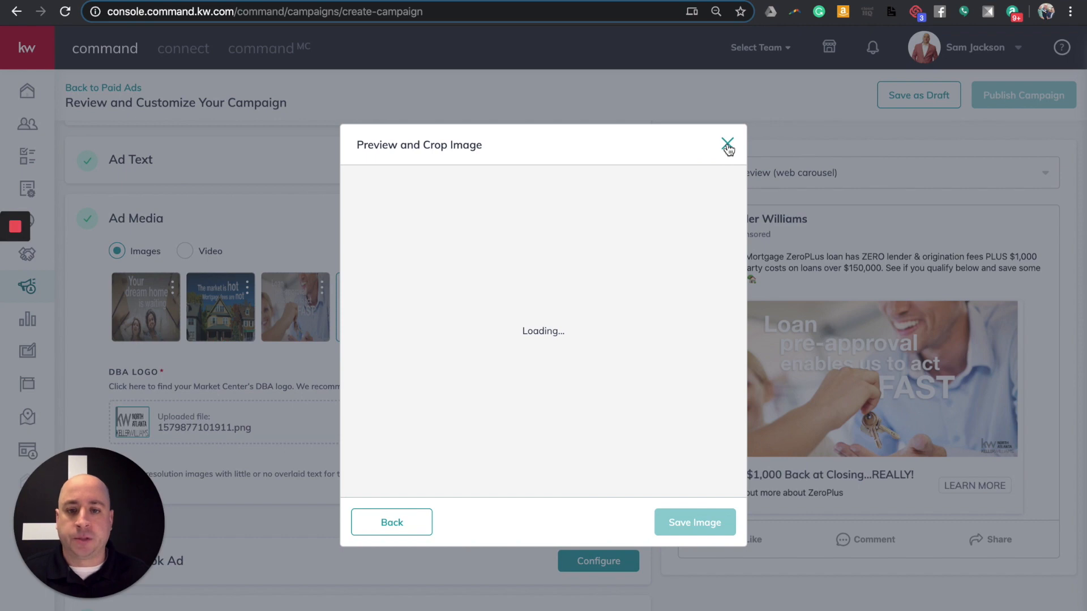
click(728, 146)
click(361, 310)
click(447, 272)
click(492, 308)
click(473, 93)
double_click(472, 92)
click(704, 539)
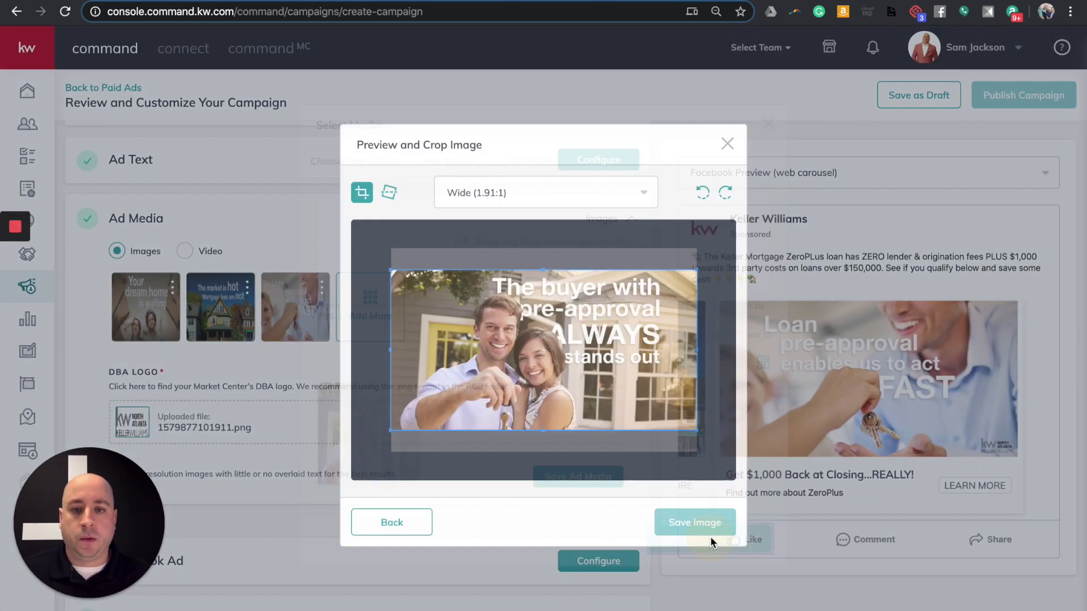
click(690, 522)
scroll(607, 414, down, 1)
click(589, 451)
Choose the ad account and run the ad from the Keller Williams North Atlanta page.
click(597, 447)
scroll(441, 358, down, 2)
scroll(441, 357, down, 3)
click(256, 251)
click(155, 280)
click(470, 246)
click(468, 411)
Try the site or landing page destination, then keep the Facebook lead generation form.
drag(674, 223, 761, 238)
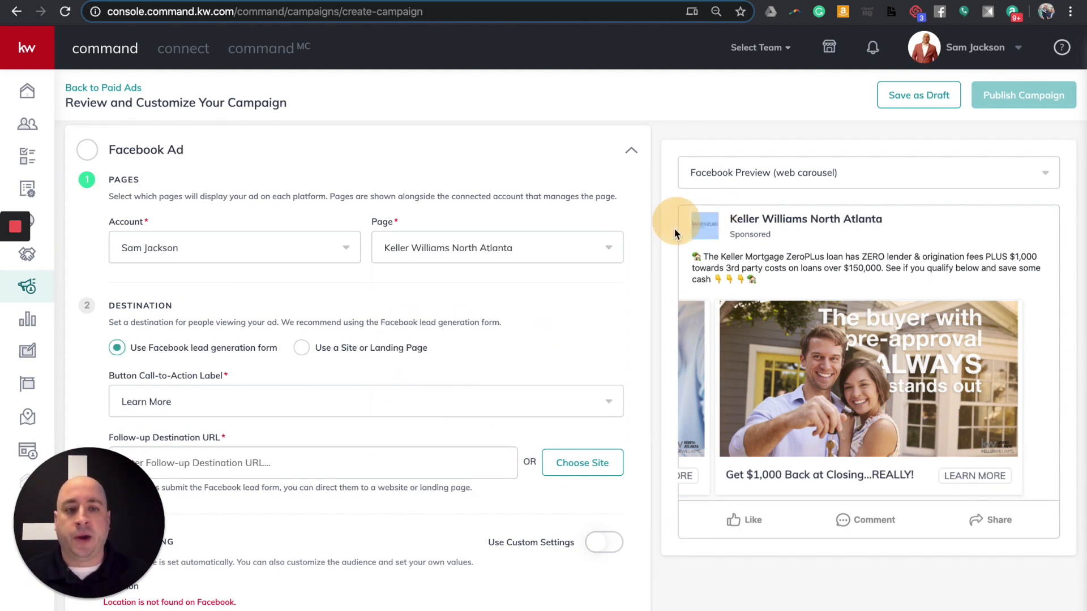
click(760, 239)
scroll(561, 299, down, 3)
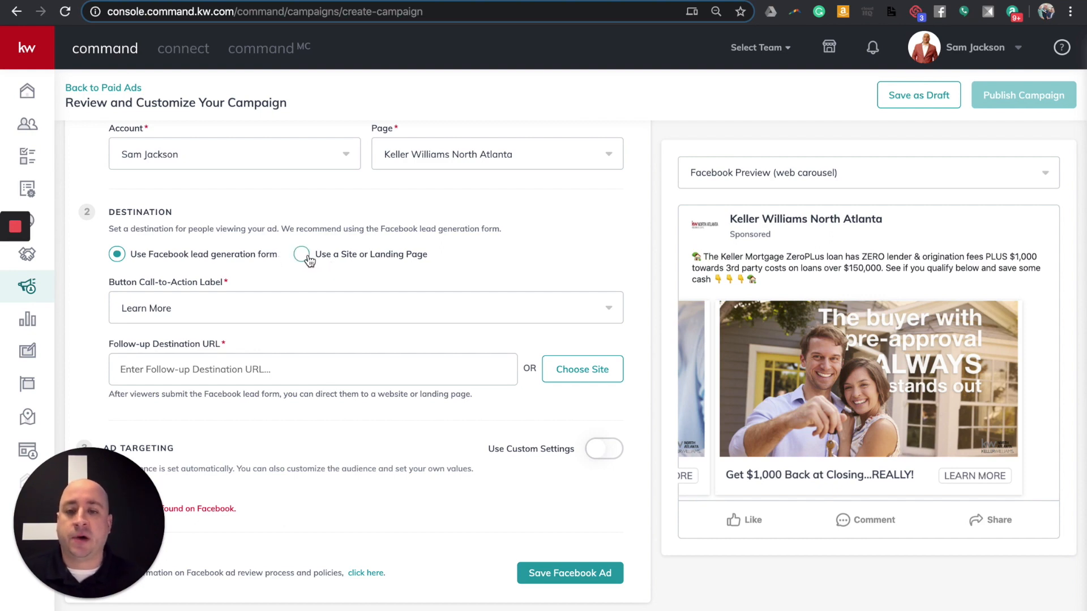
triple_click(316, 260)
click(143, 261)
click(342, 256)
click(118, 257)
scroll(337, 275, down, 1)
scroll(338, 276, down, 1)
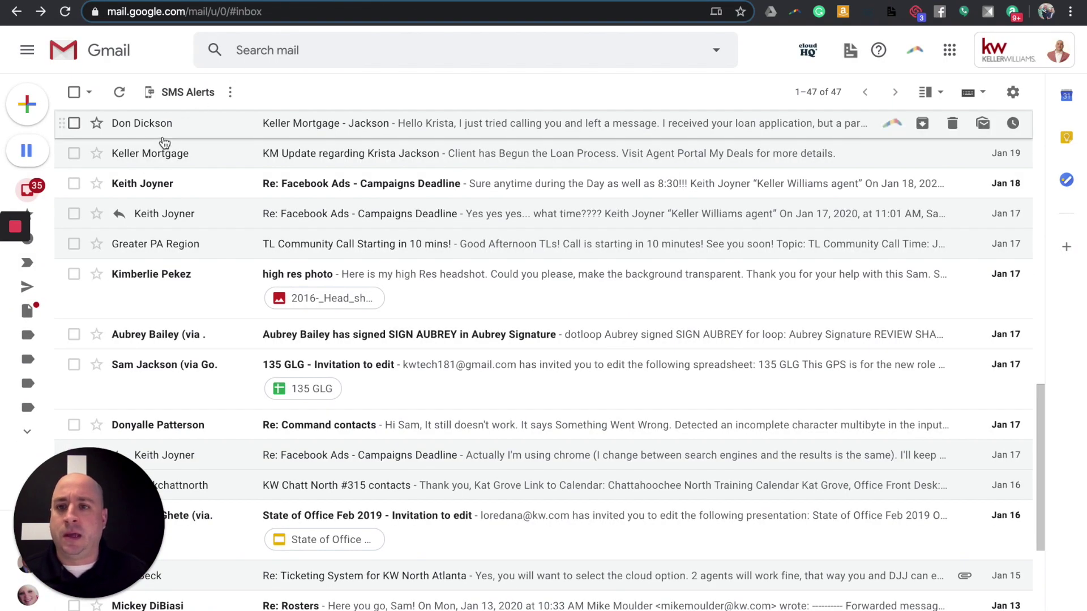
scroll(62, 183, up, 1)
scroll(59, 204, up, 1)
Copy the Keller Mortgage pre-approval link address from the sent email in Gmail.
click(102, 283)
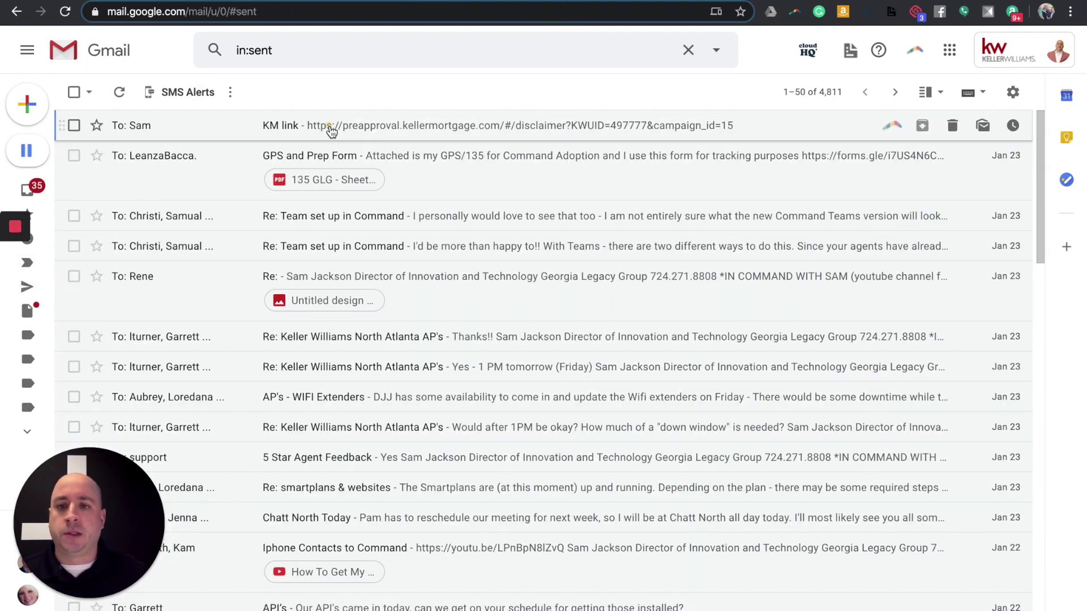
click(332, 126)
right_click(332, 212)
click(393, 306)
Paste the pre-approval link into the Follow-up Destination URL field in KW Command.
key(ctrl+Tab)
click(286, 334)
key(BackSpace)
key(ctrl+v)
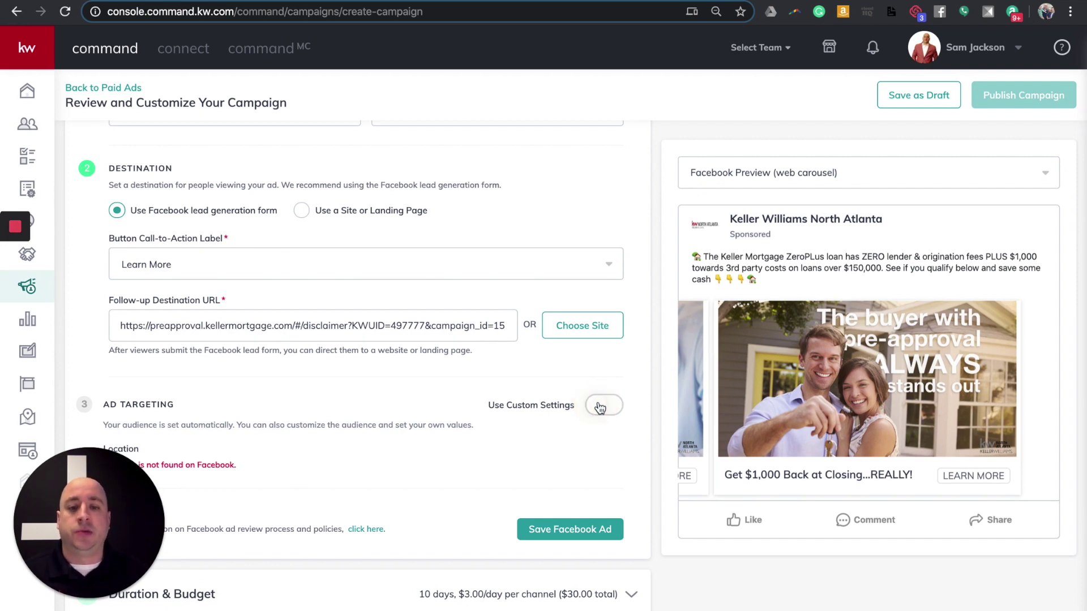
Turn on custom audience targeting centred on Alpharetta, Georgia and lower the radius to about 16 miles.
click(596, 409)
scroll(465, 381, down, 3)
click(299, 365)
text(30040)
click(280, 373)
text(Alpharetta)
click(261, 398)
click(429, 364)
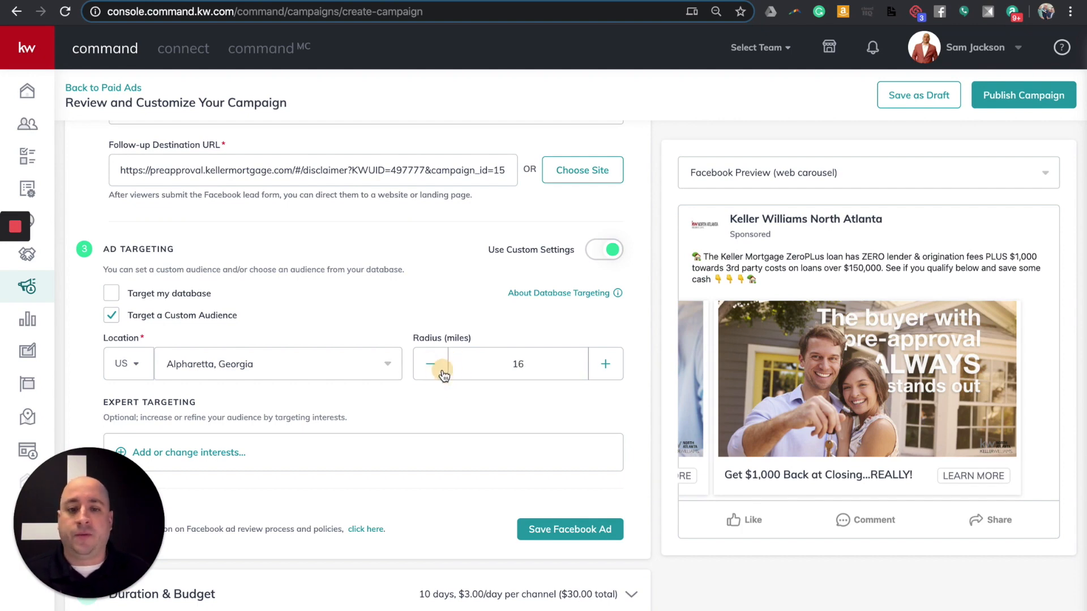
click(190, 455)
Add Mortgage loans, Mortgage calculator and Mortgage insurance as interests and save the selection.
click(480, 161)
text(Mortgage)
click(360, 209)
click(360, 286)
click(359, 365)
click(685, 552)
scroll(255, 510, down, 2)
Add Zillow and realtor.com as interests and save the five-interest selection.
click(223, 453)
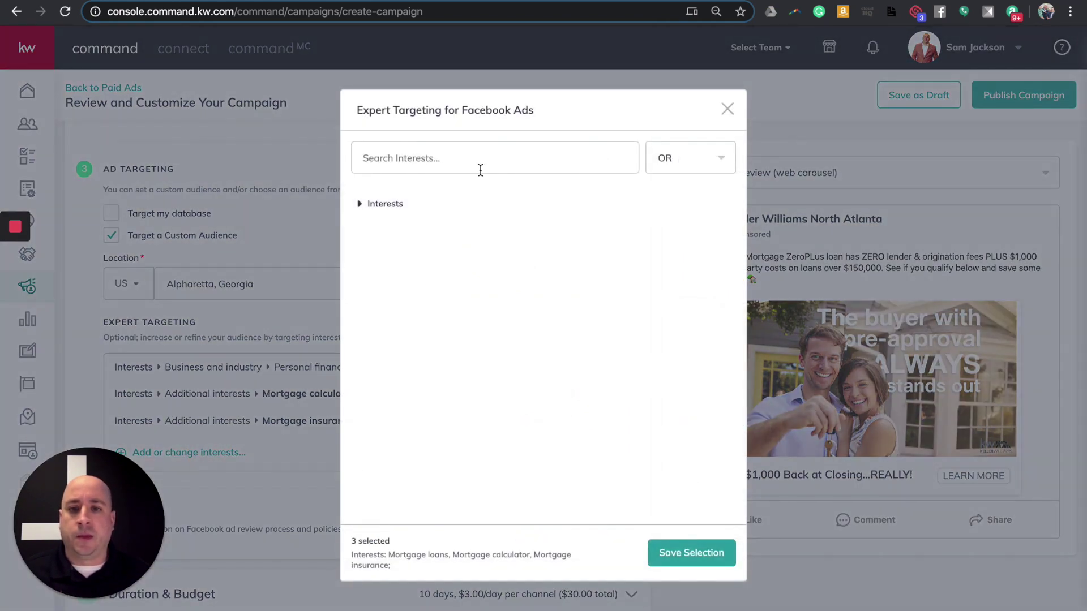
click(478, 167)
text(Zillow)
click(362, 204)
double_click(475, 162)
text(Realo)
key(BackSpace)
text(tor.com)
click(383, 204)
click(692, 553)
Save the Facebook ad, set the campaign to end Feb 1, 2020 with a $49 budget, and save.
click(575, 583)
click(499, 516)
click(483, 444)
click(565, 527)
double_click(277, 543)
text(49)
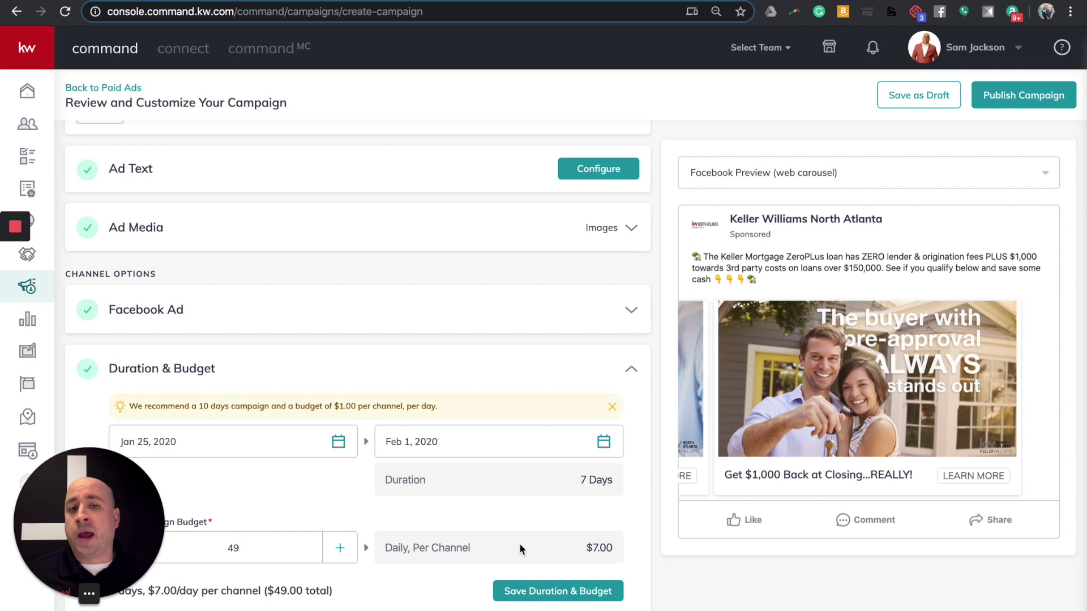
click(569, 593)
Publish the campaign, bringing up the Select Payment Profile dialog.
click(1012, 97)
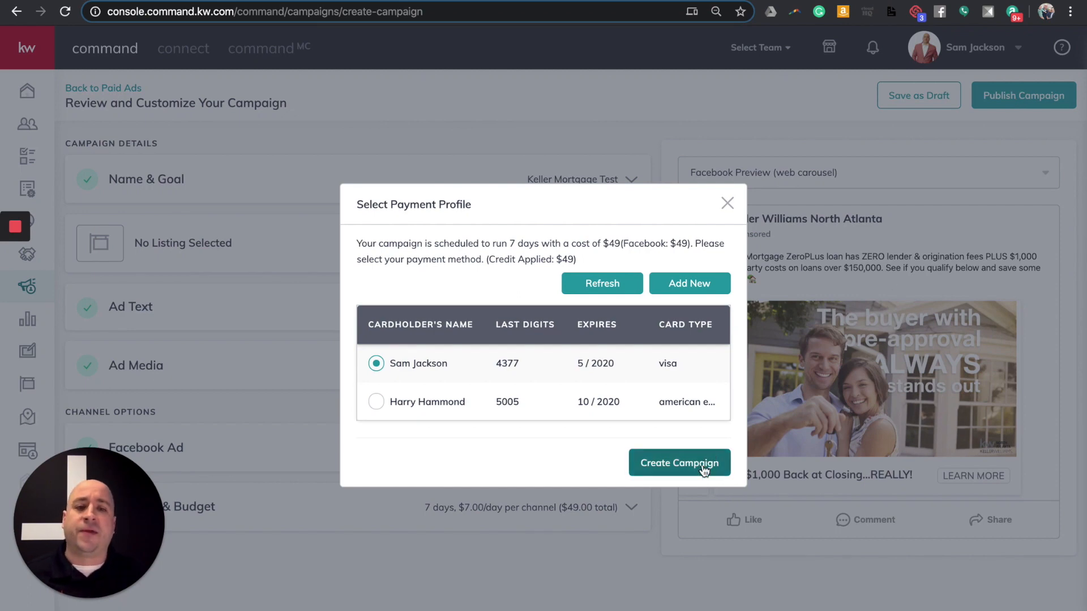